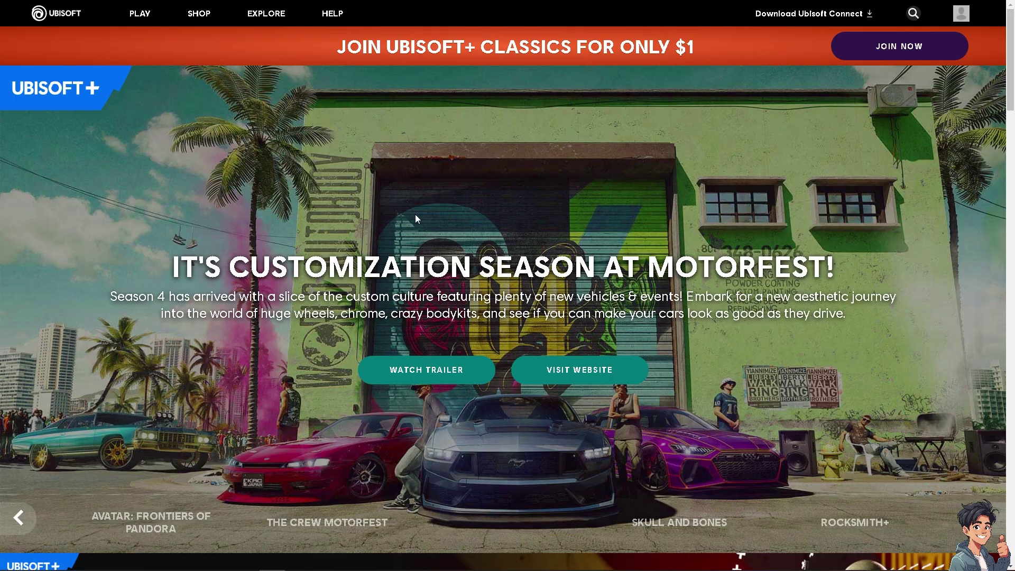
Sign in to Ubisoft and choose Account Management from the profile avatar menu.
{"action": "left_click", "coordinate": [962, 13]}
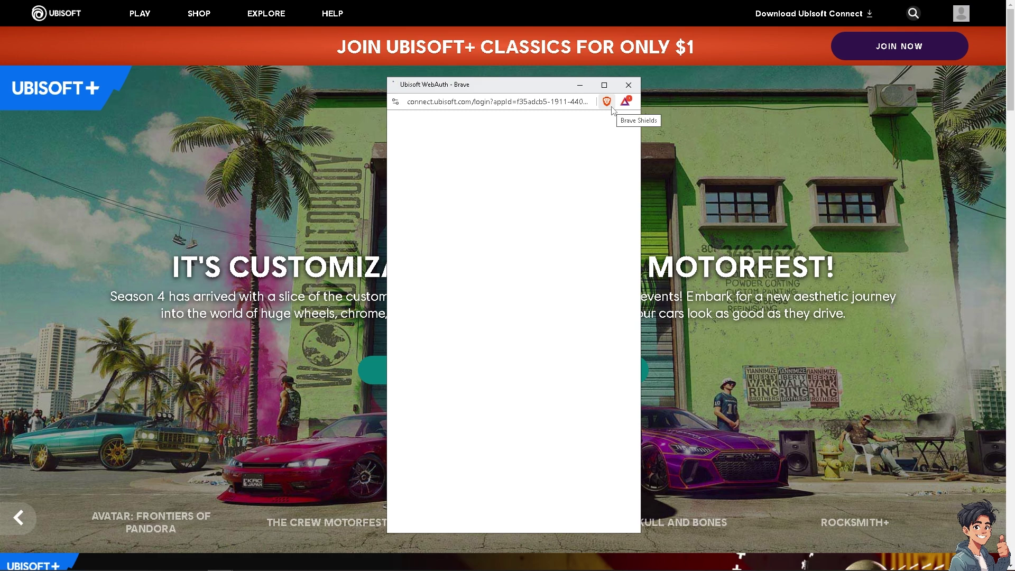
{"action": "left_click", "coordinate": [628, 86]}
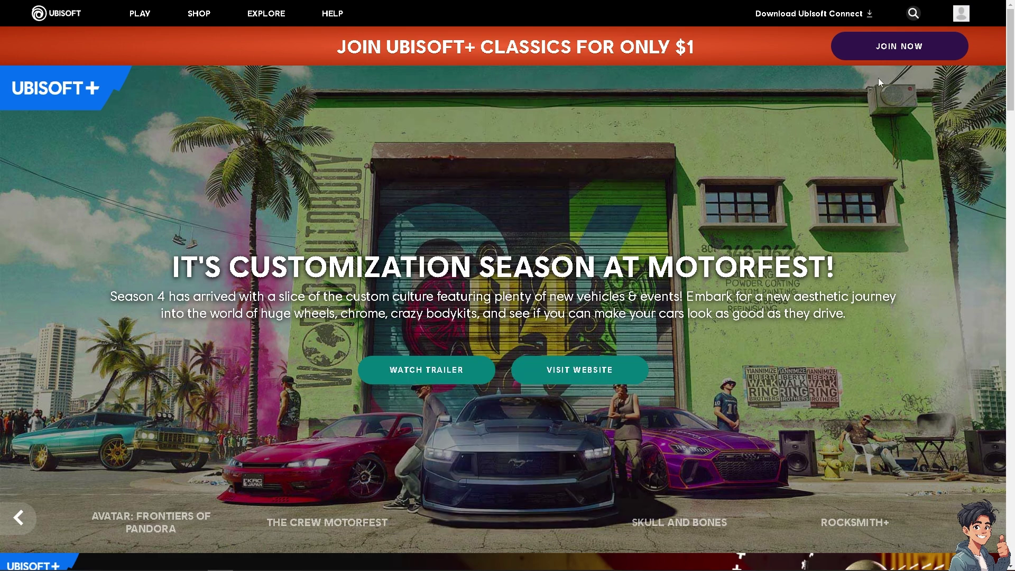
{"action": "left_click", "coordinate": [891, 53]}
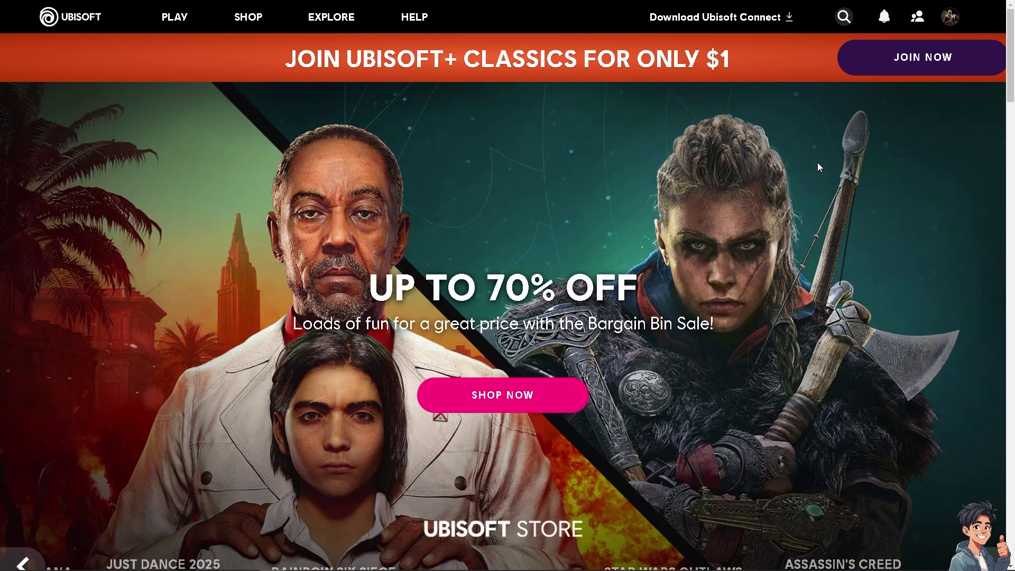
{"action": "left_click", "coordinate": [951, 21]}
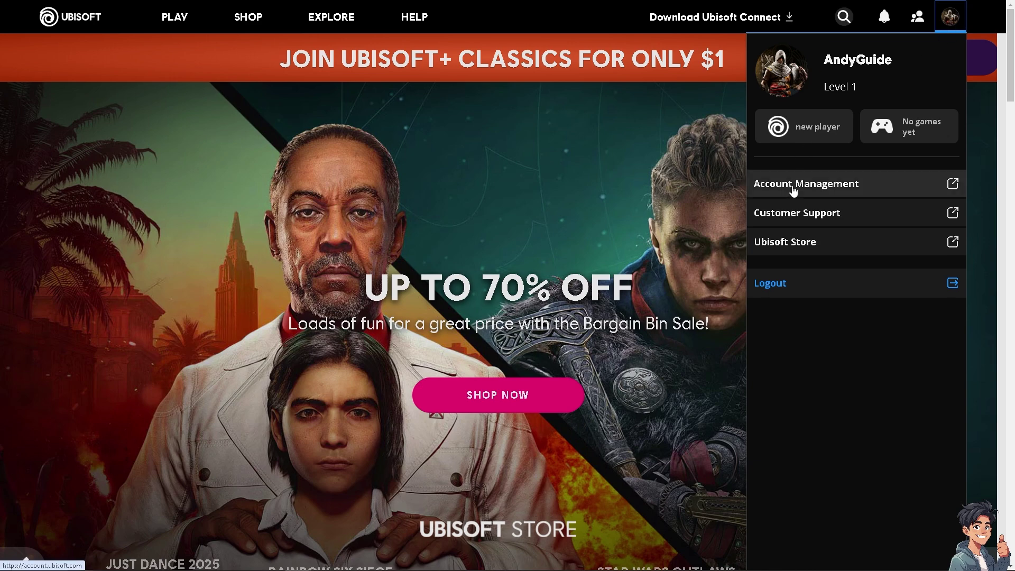
{"action": "left_click", "coordinate": [943, 27]}
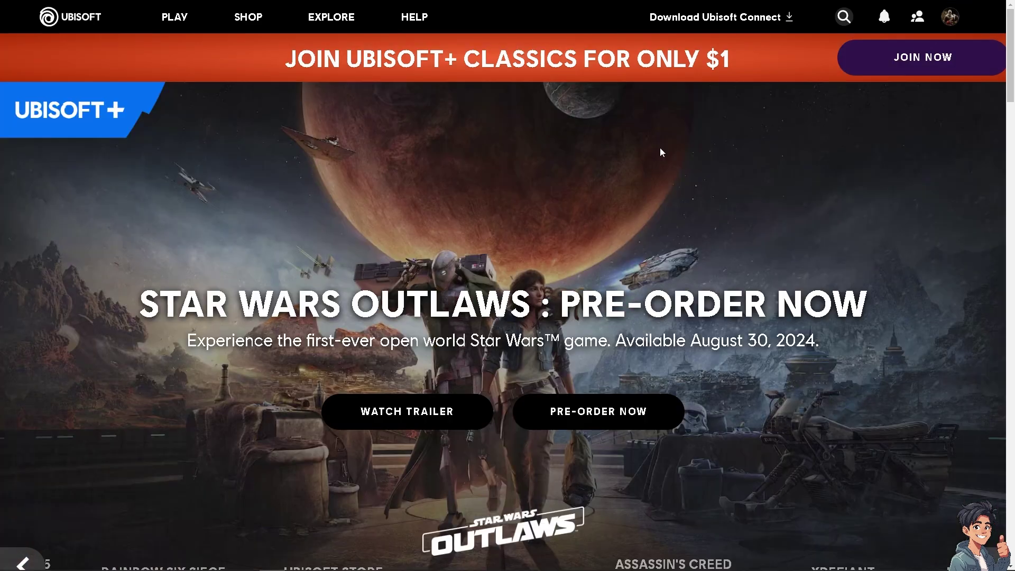
{"action": "left_click", "coordinate": [943, 28]}
{"action": "left_click", "coordinate": [806, 184]}
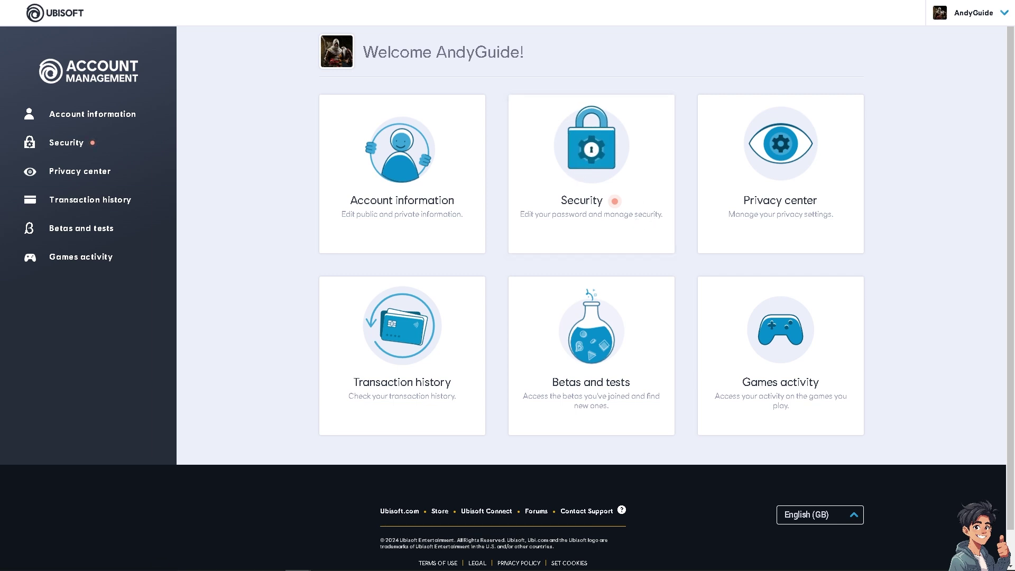
Open the Security card to view Password, 2-Step verification and Login history.
{"action": "left_click", "coordinate": [555, 183]}
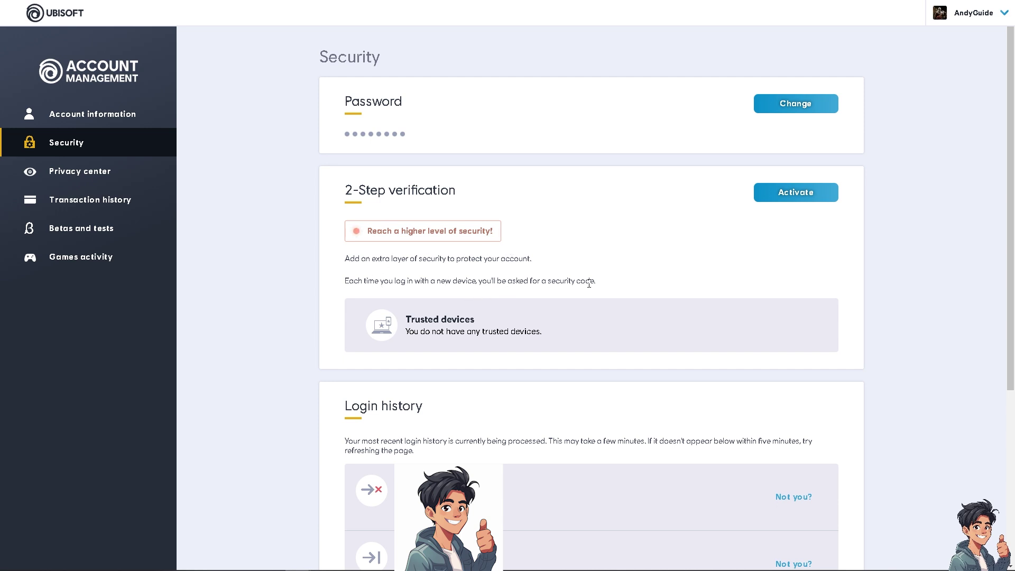
Activate 2-Step verification with Email as the code channel and focus the security code field.
{"action": "left_click", "coordinate": [790, 197]}
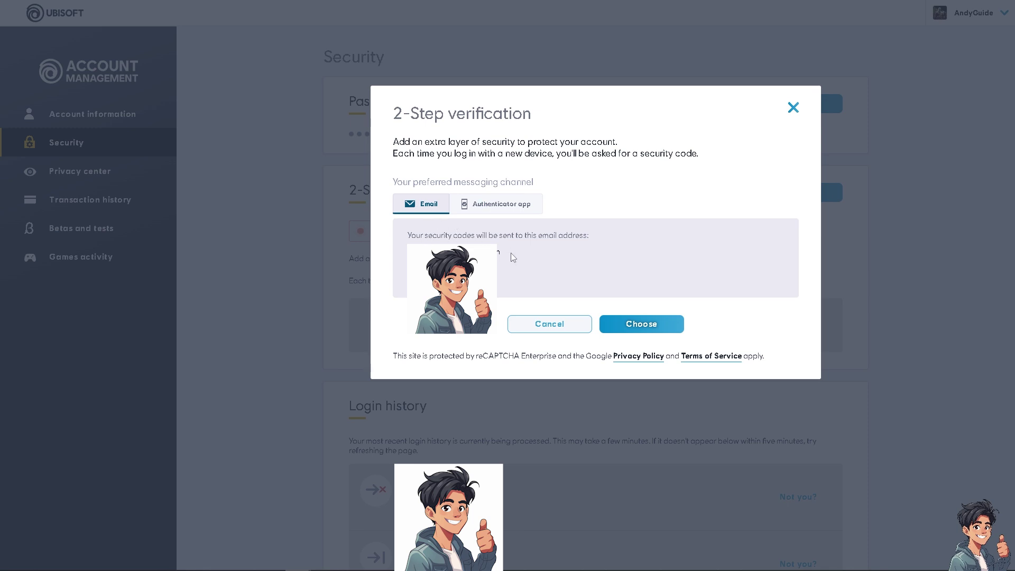
{"action": "left_click_drag", "start_coordinate": [510, 254], "coordinate": [394, 258]}
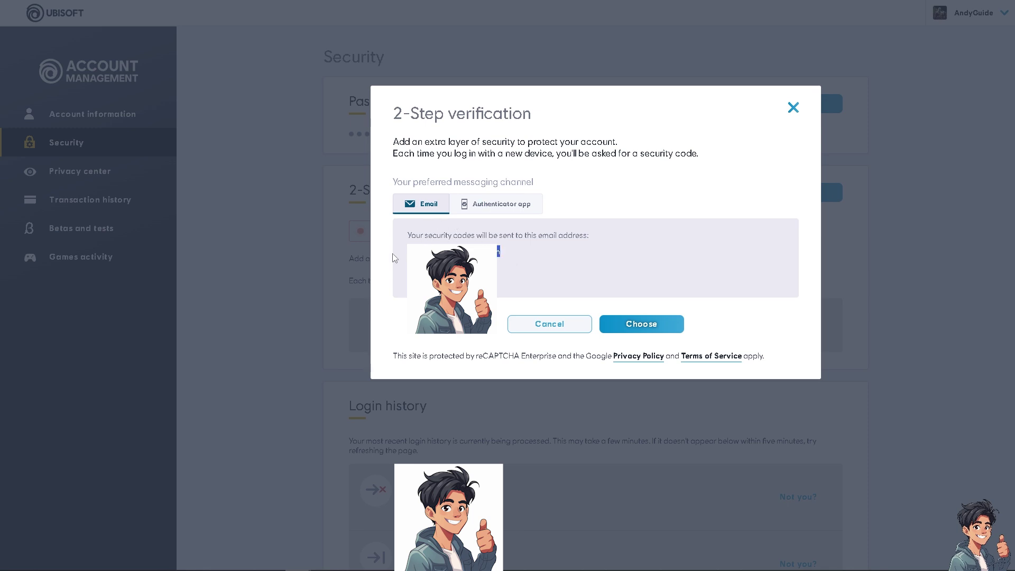
{"action": "left_click", "coordinate": [518, 212]}
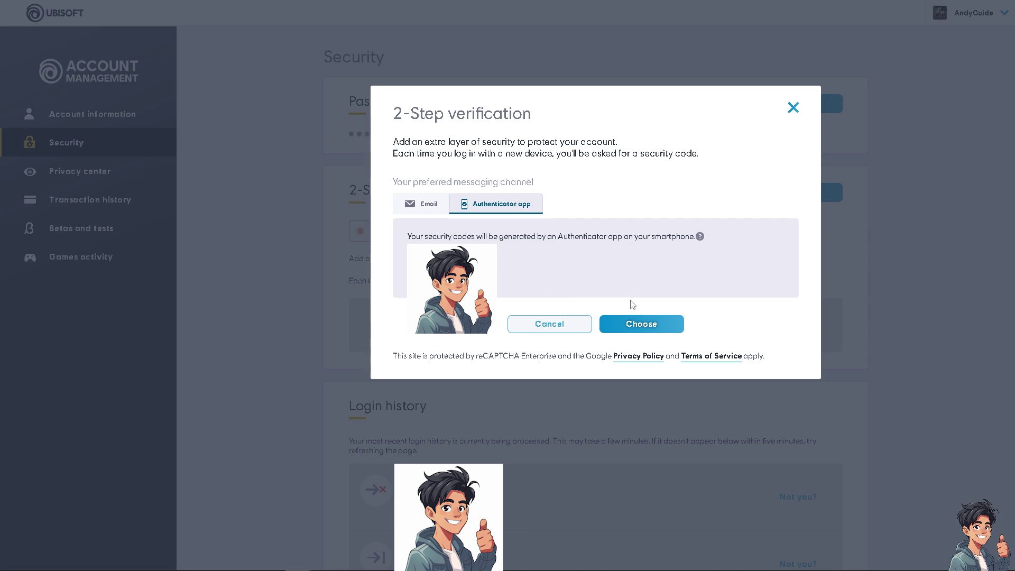
{"action": "left_click", "coordinate": [418, 207]}
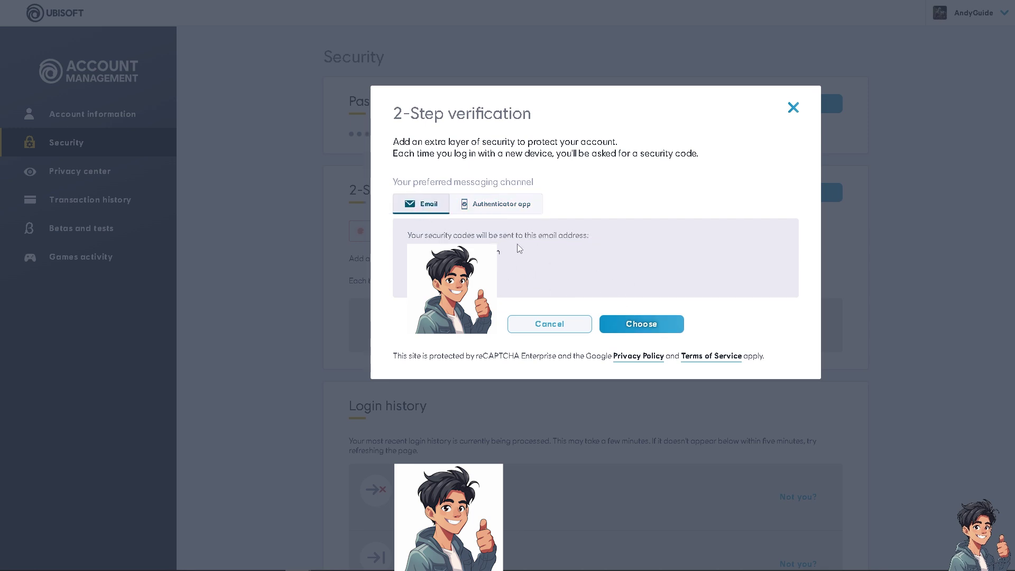
{"action": "left_click", "coordinate": [655, 329]}
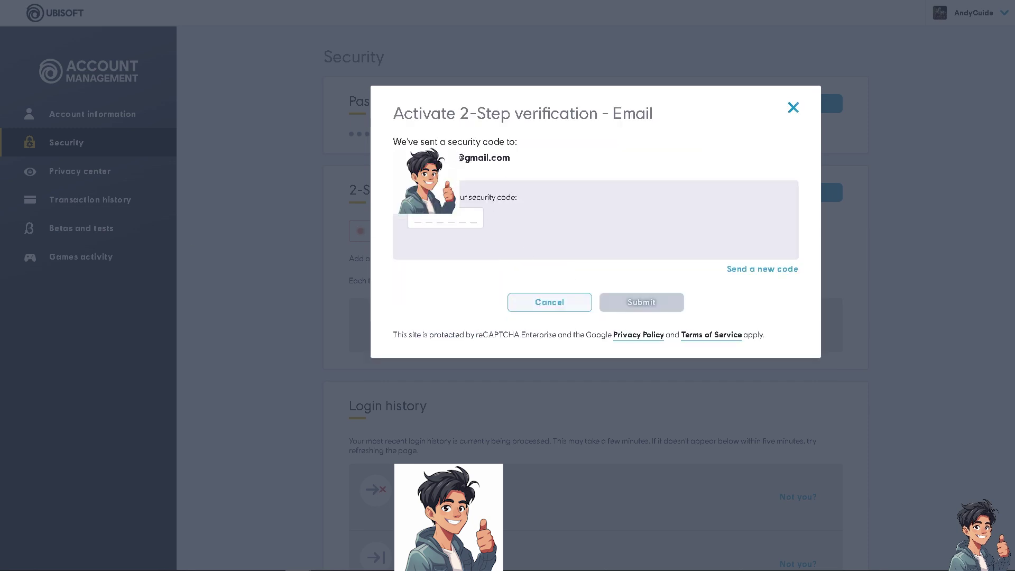
{"action": "left_click", "coordinate": [416, 218]}
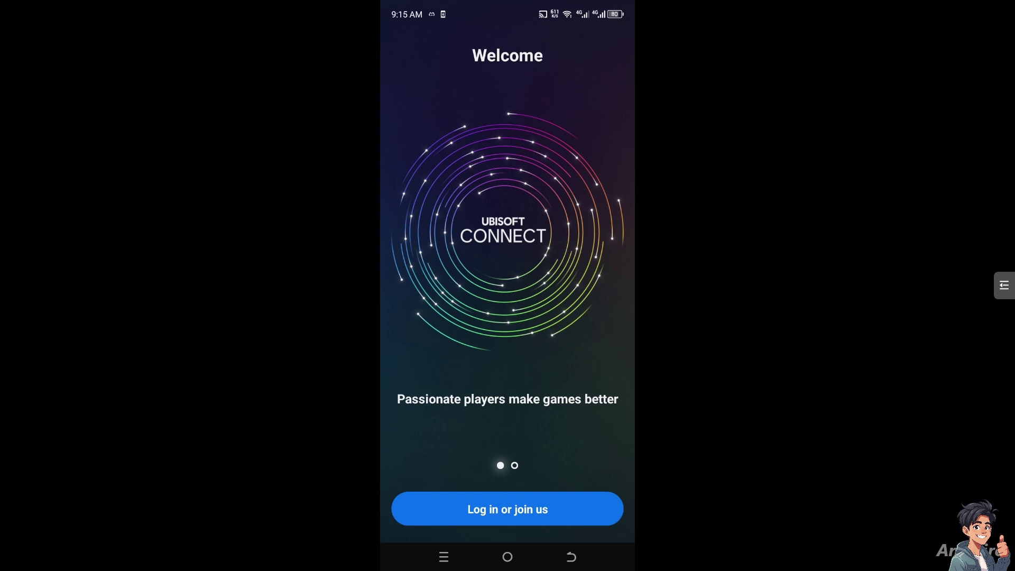
Tap 'Log in or join us' on the Ubisoft Connect app's Welcome screen.
{"action": "left_click", "coordinate": [507, 509]}
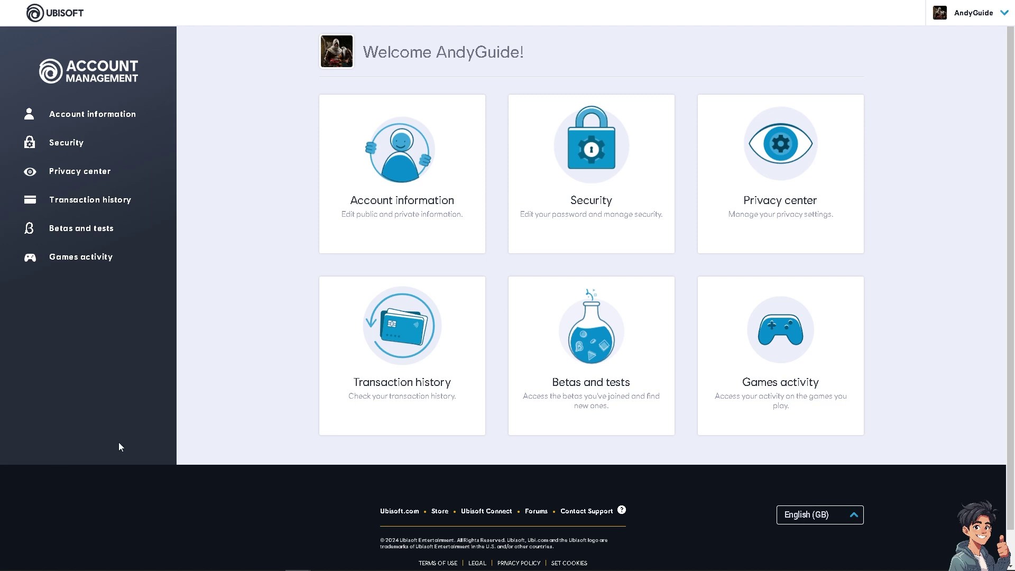
Follow the footer's Contact Support link to Ubisoft's Account Management and Security help articles.
{"action": "left_click", "coordinate": [586, 513]}
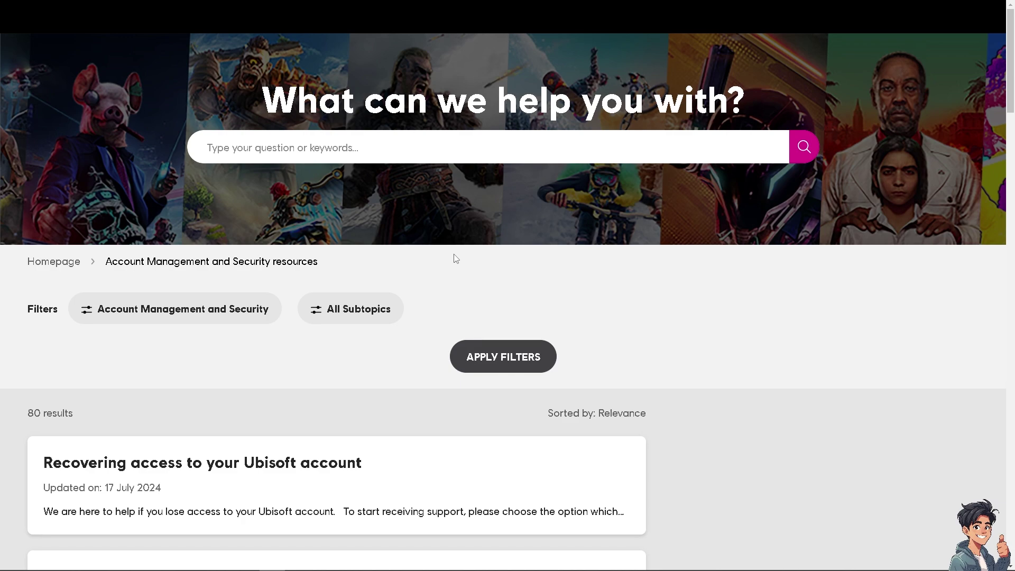
Search Ubisoft Help for 'How To Enable 2FA on Ubisoft Connect', then go to CONTACT US.
{"action": "scroll", "coordinate": [455, 257], "scroll_direction": "down", "scroll_amount": 3}
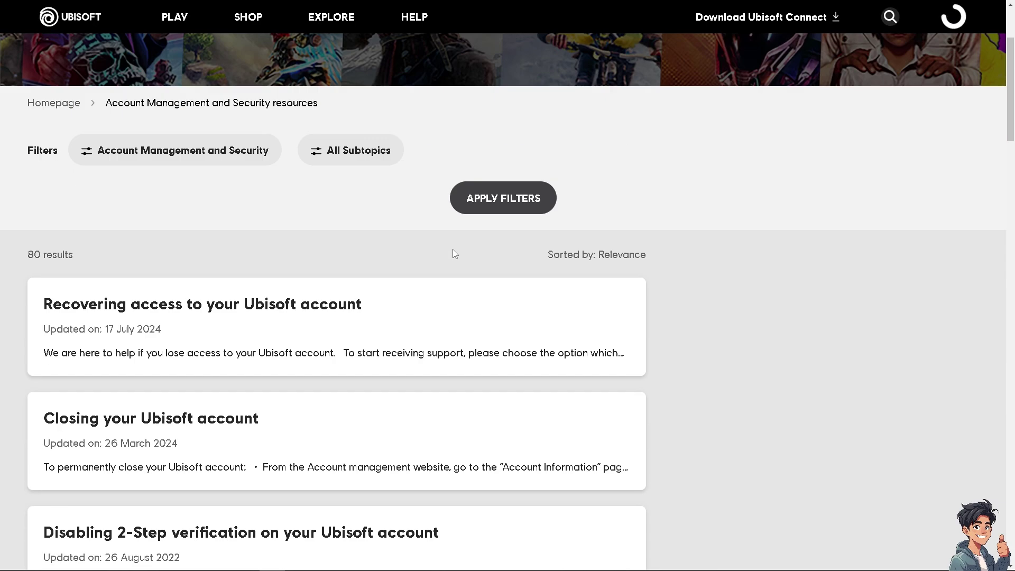
{"action": "scroll", "coordinate": [471, 238], "scroll_direction": "up", "scroll_amount": 3}
{"action": "left_click", "coordinate": [458, 137]}
{"action": "key", "text": "ctrl+v"}
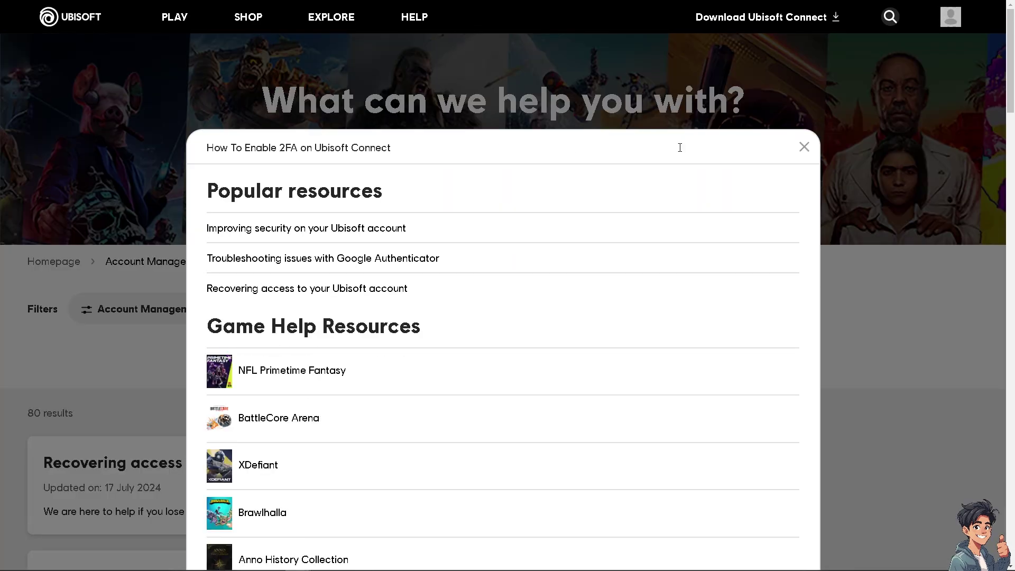
{"action": "key", "text": "Return"}
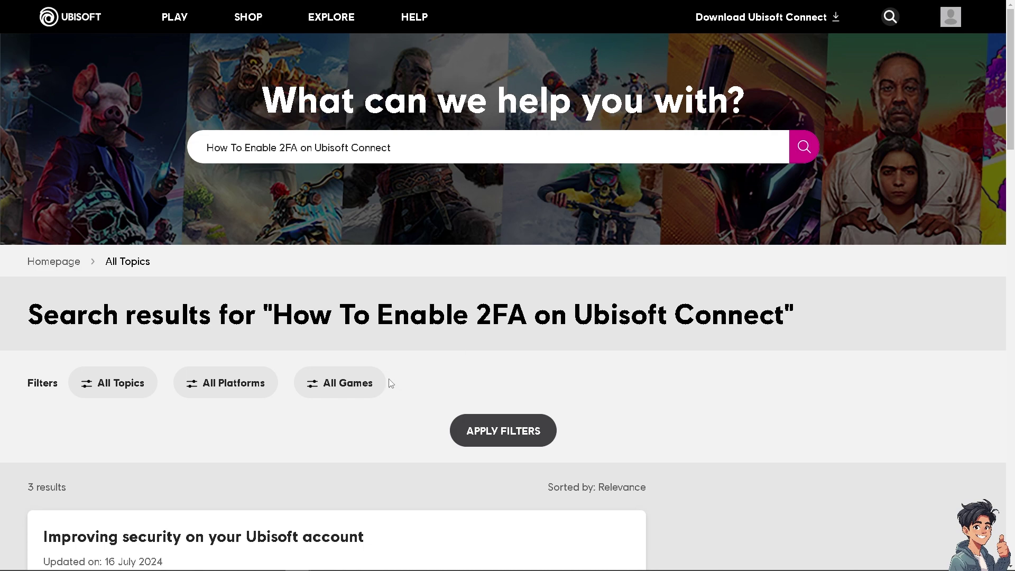
{"action": "scroll", "coordinate": [390, 383], "scroll_direction": "down", "scroll_amount": 10}
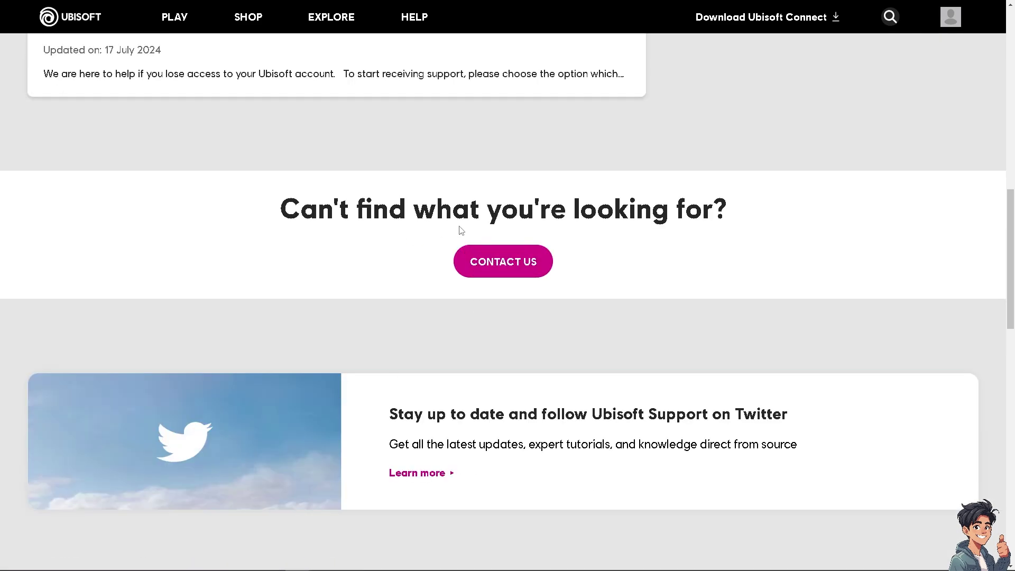
{"action": "left_click", "coordinate": [504, 268]}
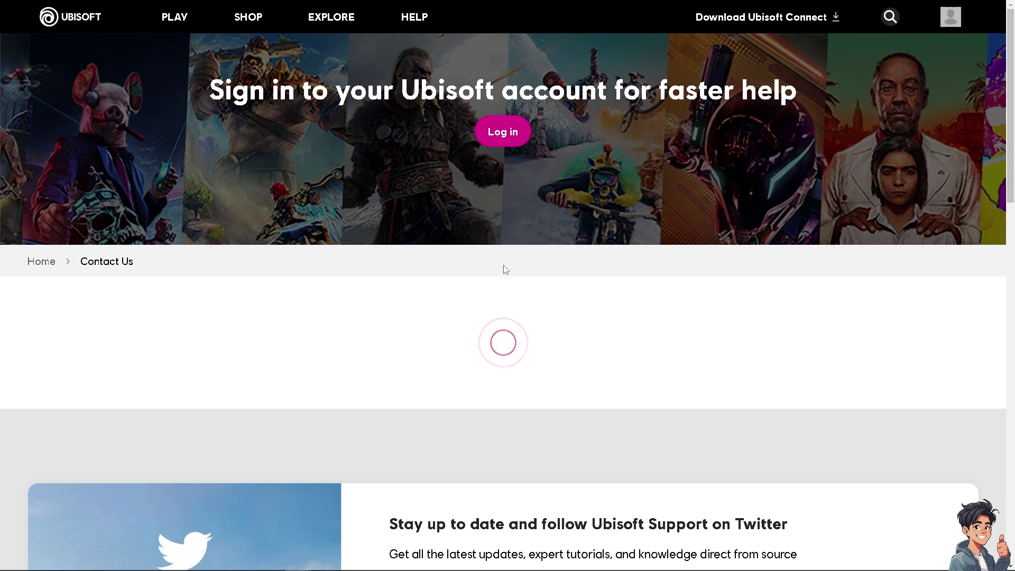
Scroll through the Contact Us form's game and category lists down to the Quick Links footer.
{"action": "scroll", "coordinate": [433, 382], "scroll_direction": "down", "scroll_amount": 2}
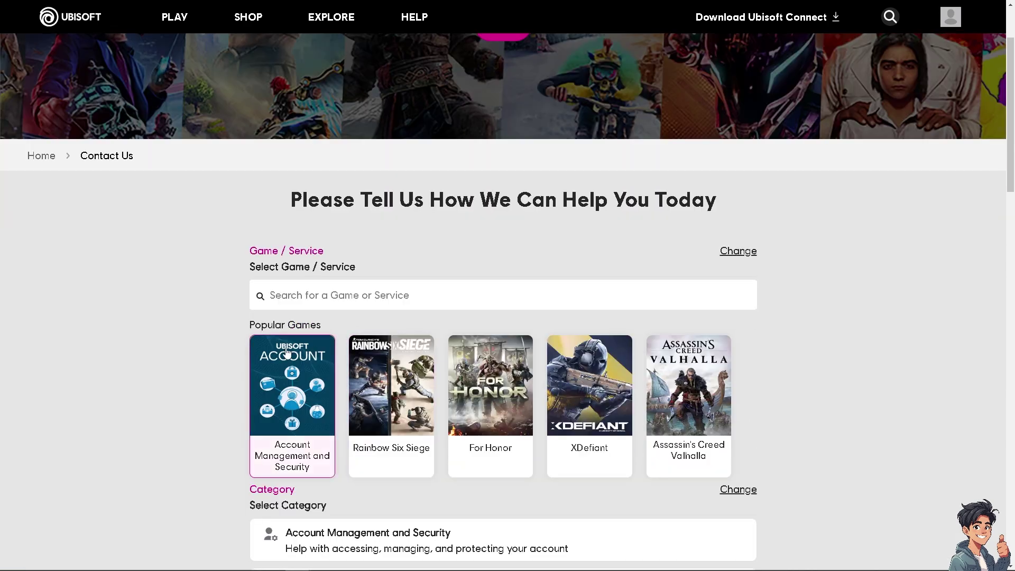
{"action": "scroll", "coordinate": [374, 294], "scroll_direction": "down", "scroll_amount": 3}
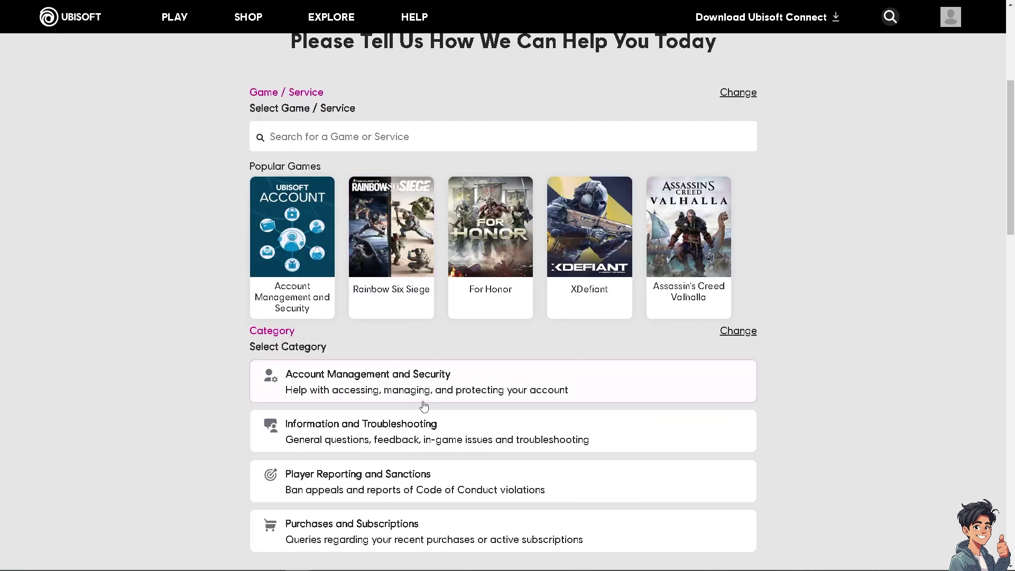
{"action": "scroll", "coordinate": [399, 391], "scroll_direction": "down", "scroll_amount": 7}
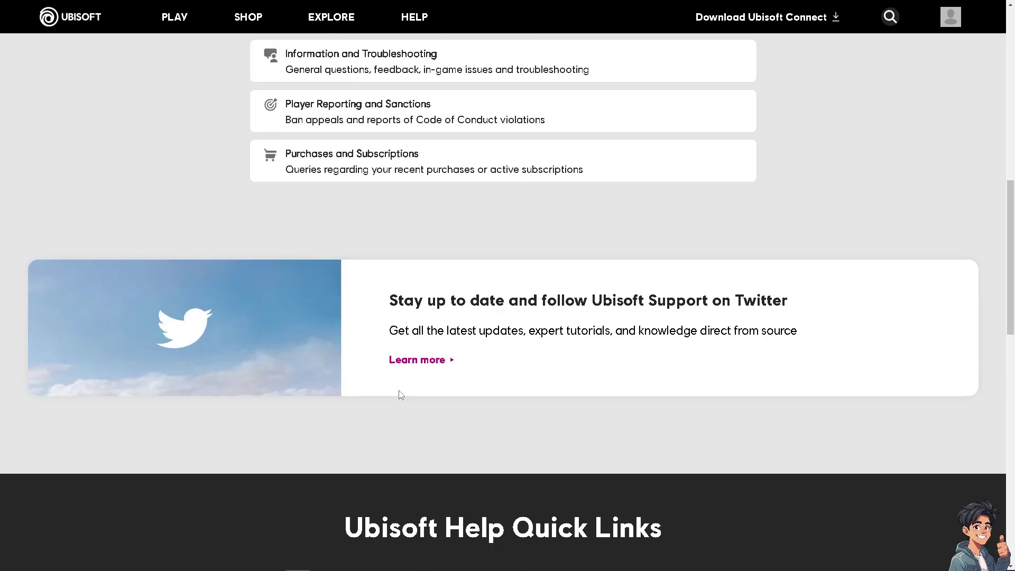
{"action": "scroll", "coordinate": [401, 394], "scroll_direction": "down", "scroll_amount": 8}
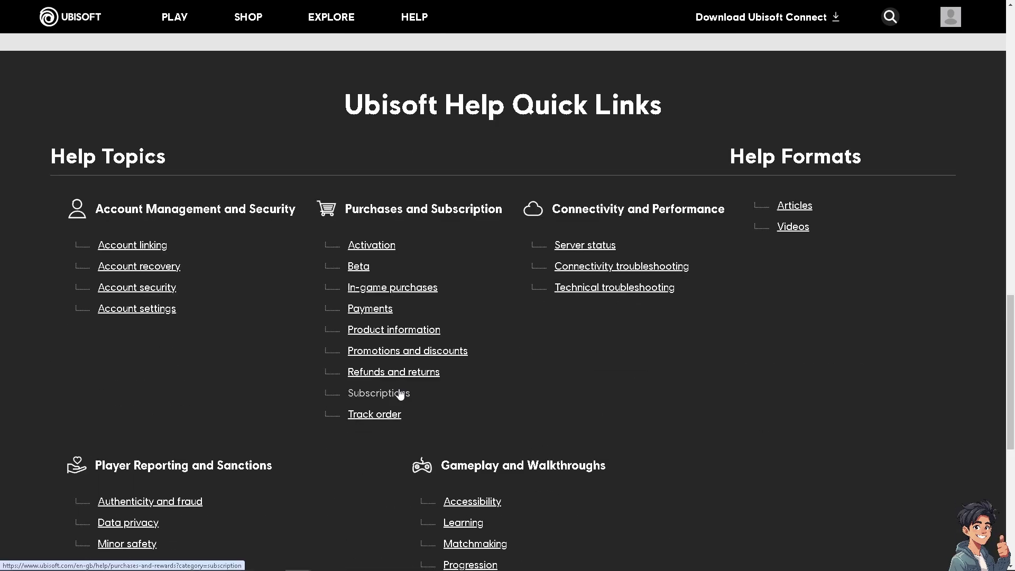
{"action": "scroll", "coordinate": [400, 394], "scroll_direction": "up", "scroll_amount": 18}
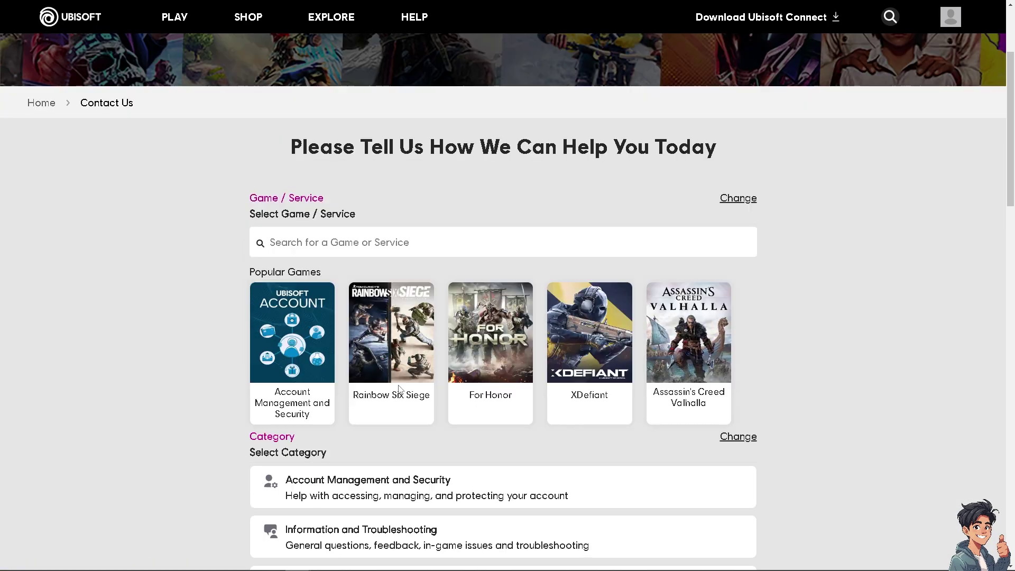
{"action": "scroll", "coordinate": [399, 390], "scroll_direction": "up", "scroll_amount": 2}
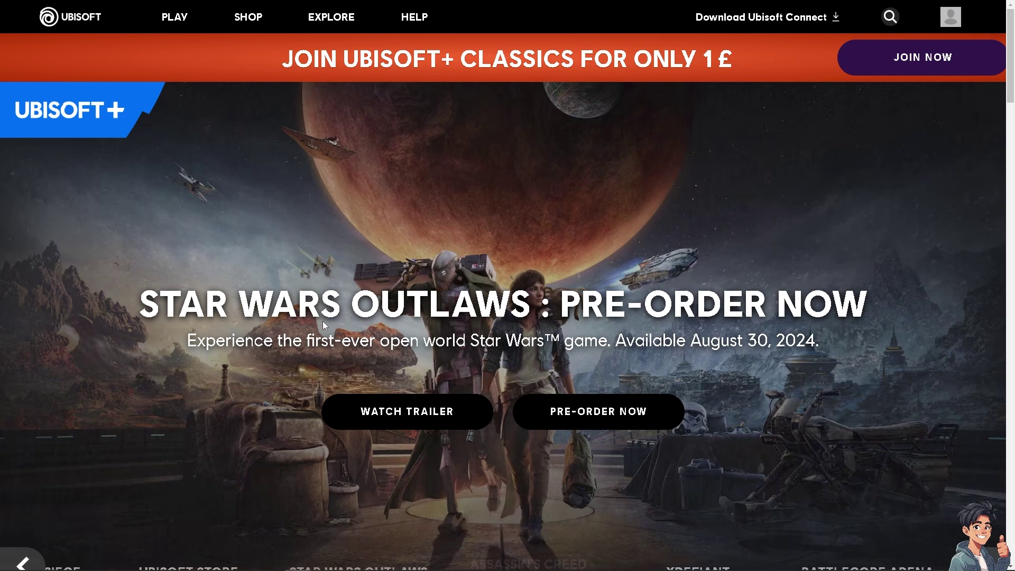
{"action": "scroll", "coordinate": [299, 307], "scroll_direction": "down", "scroll_amount": 1}
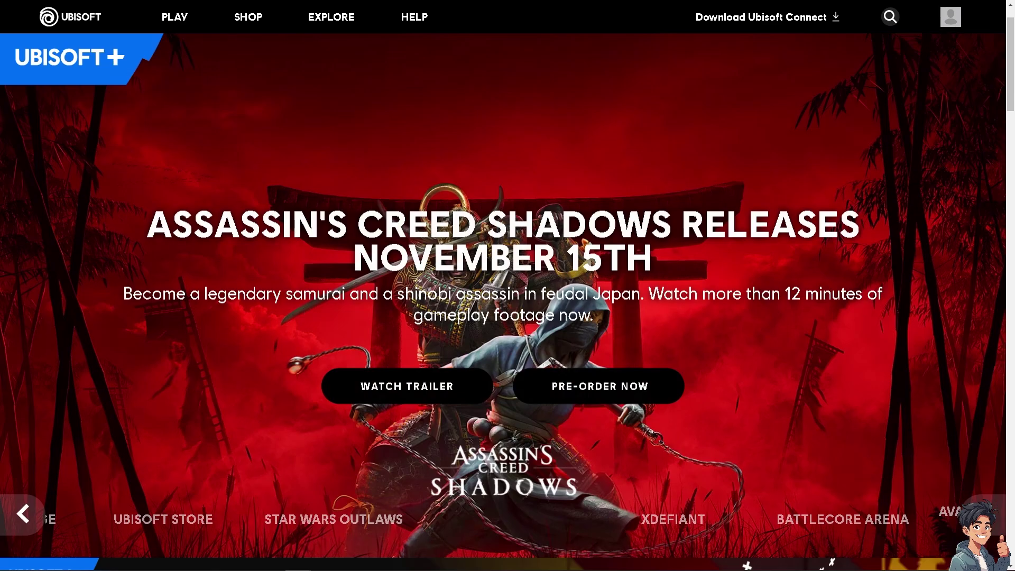